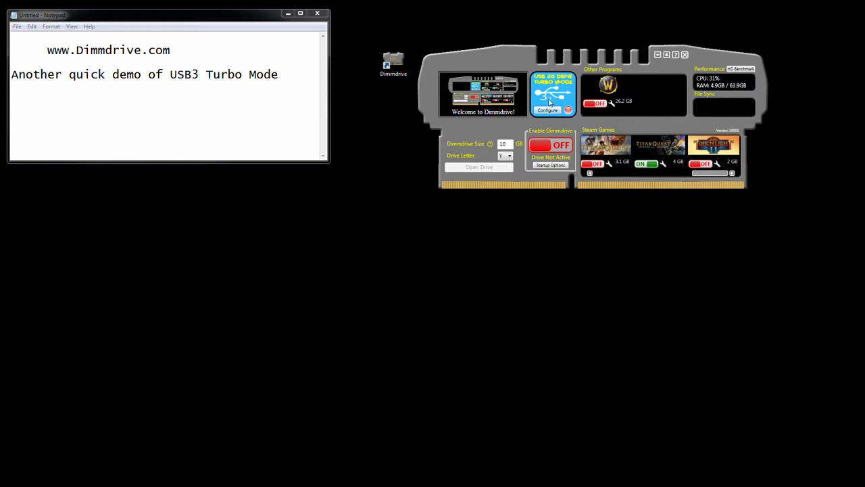
left_click_drag(510, 63, 519, 60)
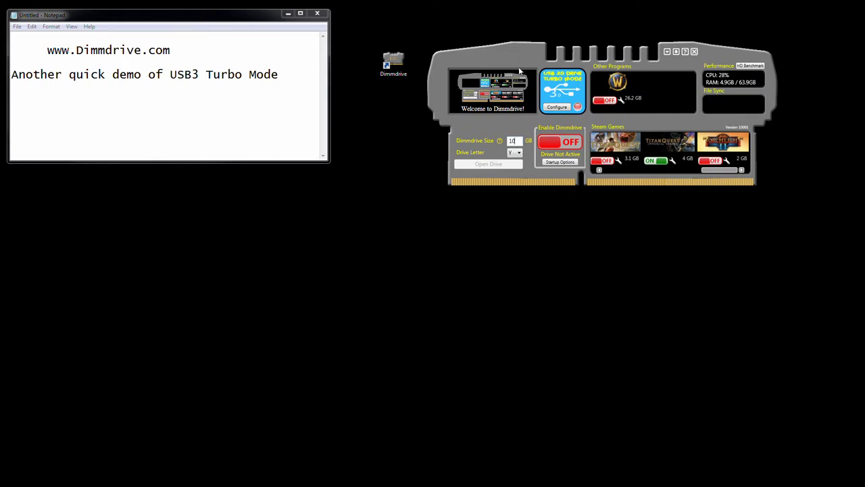
mouse_move(519, 60)
left_mouse_down()
mouse_move(491, 84)
mouse_move(530, 57)
left_mouse_up()
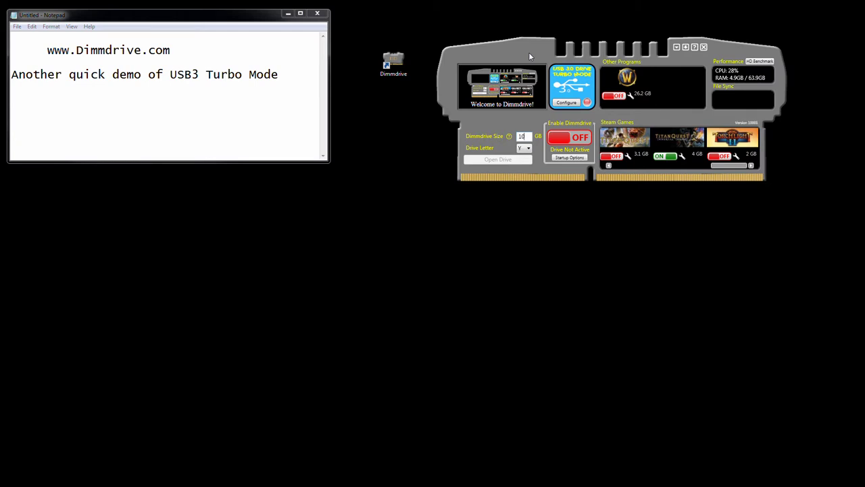
left_click(566, 102)
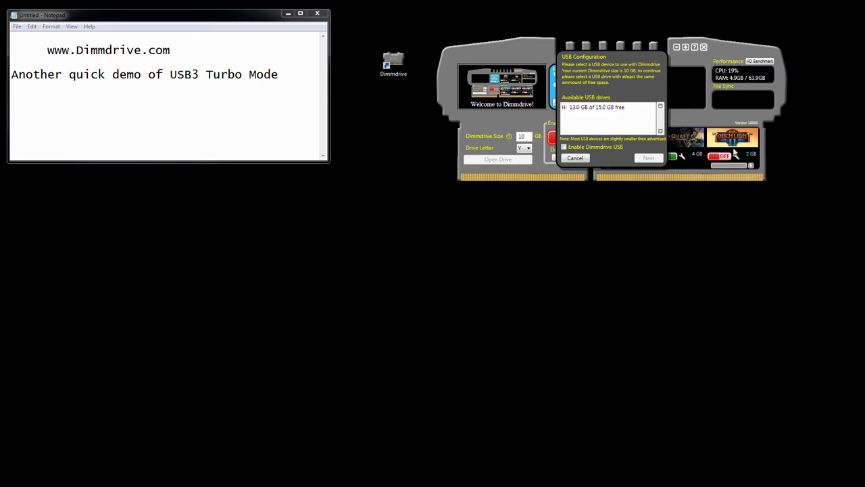
left_click(605, 107)
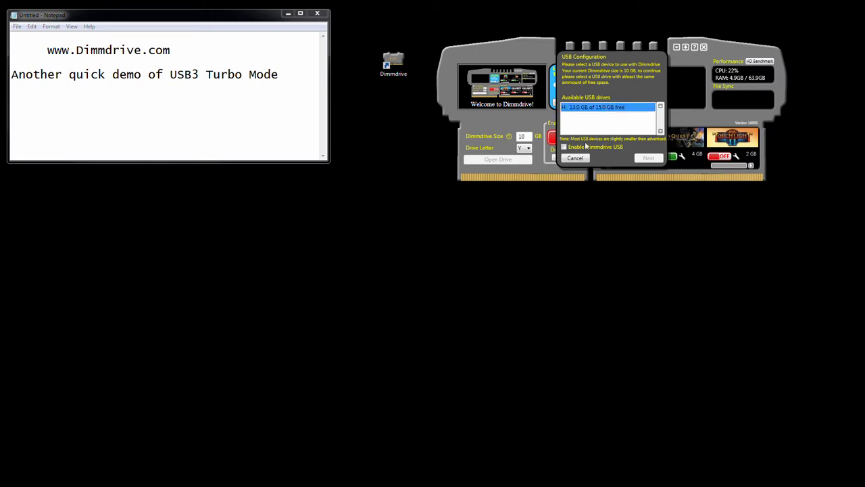
left_click(575, 158)
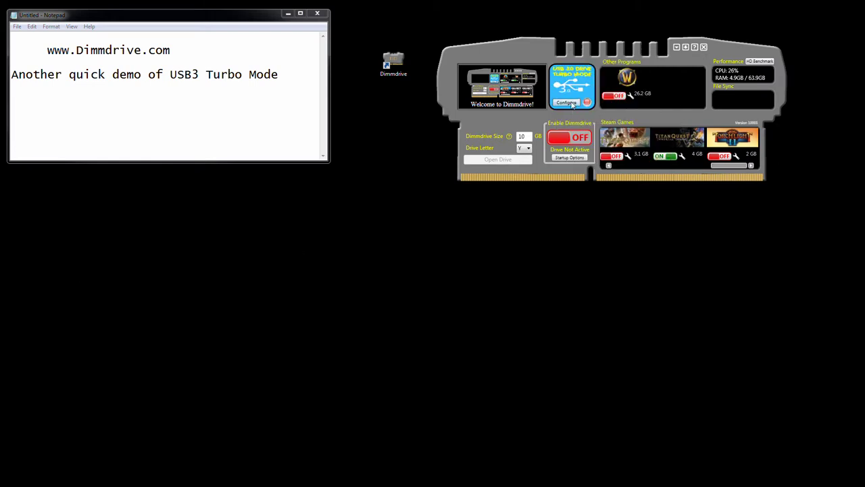
Step: Configure USB 3.0 Turbo Mode to use the H: drive with Dimmdrive USB enabled, and finish the setup
left_click(568, 106)
left_click(599, 108)
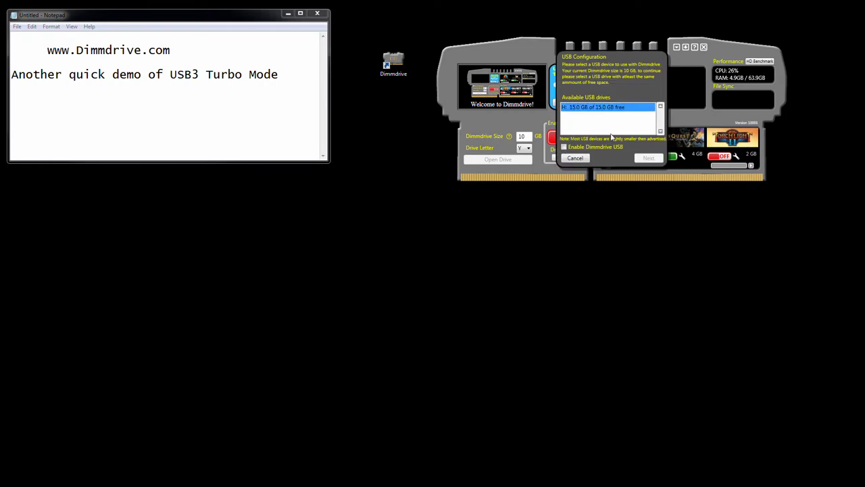
left_click(565, 147)
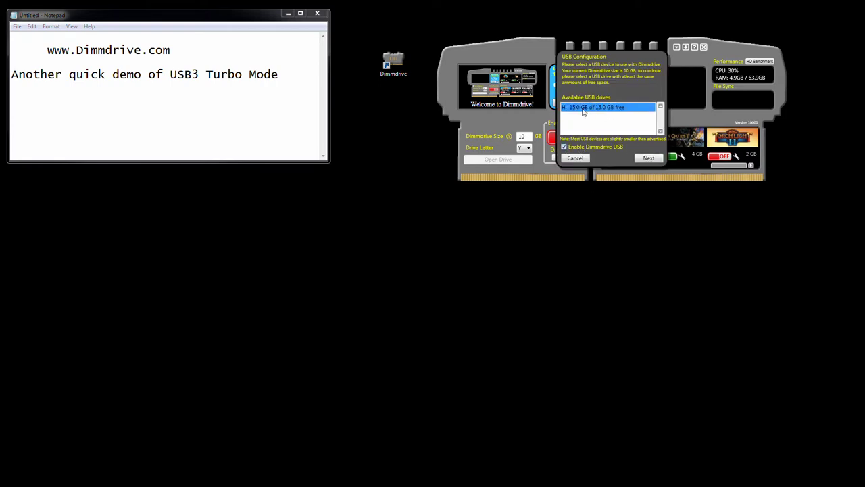
left_click(649, 159)
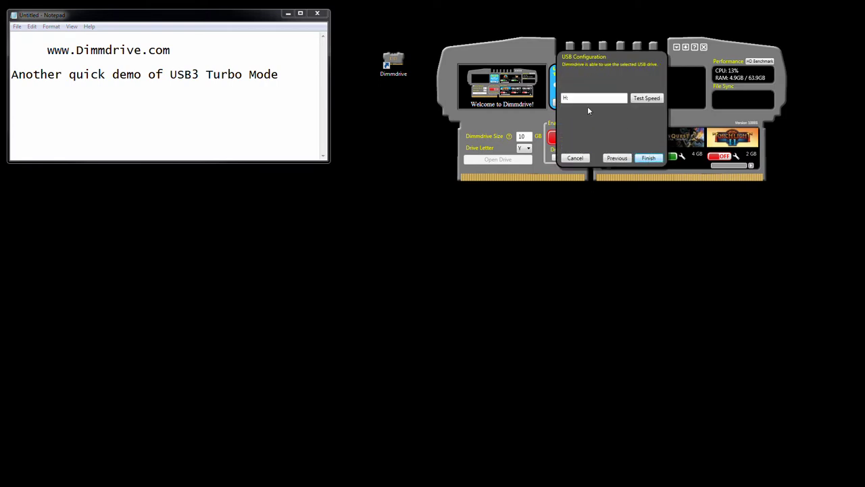
left_click(649, 159)
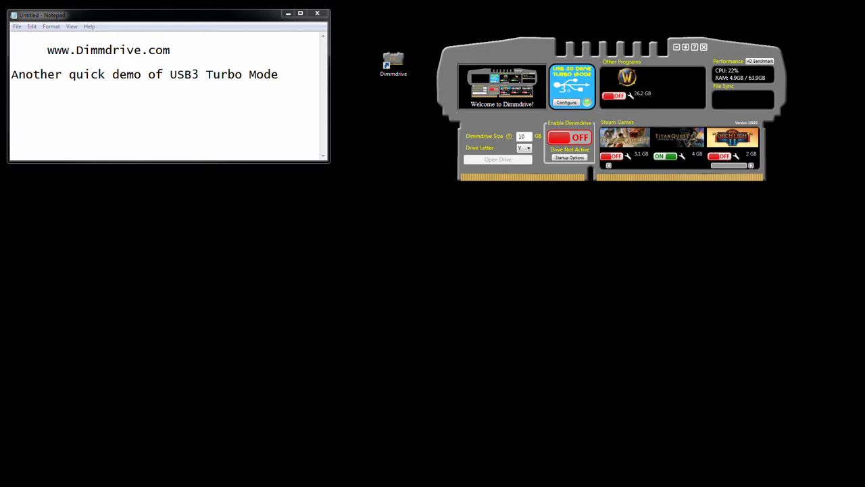
Step: Bring the Command Prompt below the Dimmdrive window, clear it, and enter the time command without running it
left_click_drag(864, 206, 447, 217)
key("Return")
type("cls")
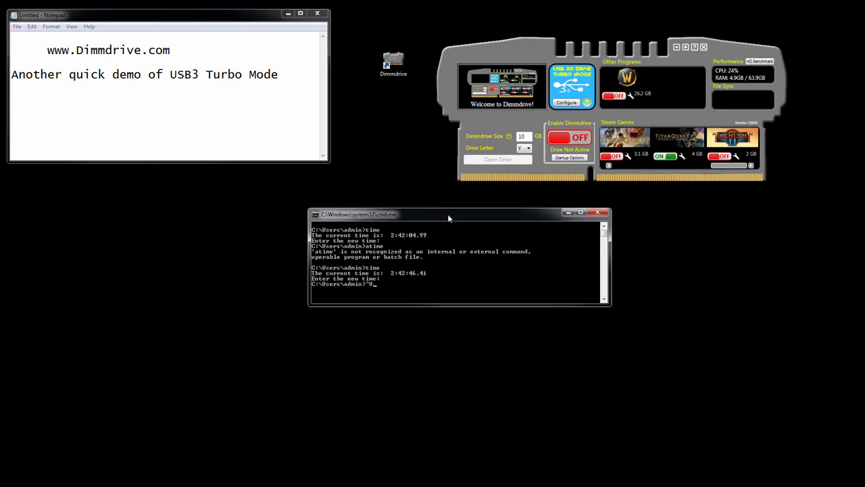
key("Return")
type("time")
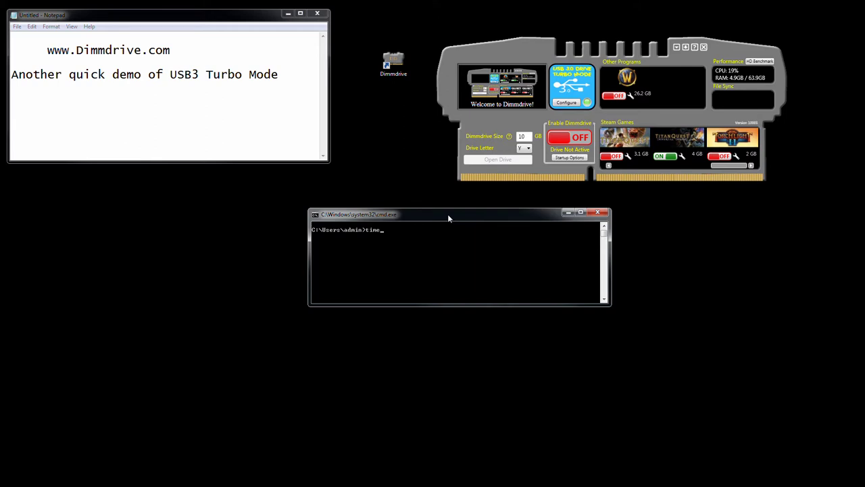
left_click_drag(447, 214, 414, 262)
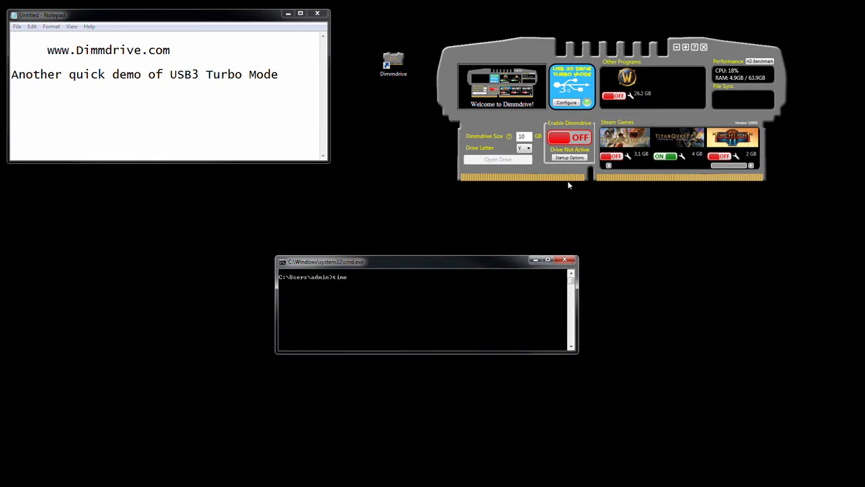
Step: Turn Dimmdrive on and immediately run the waiting time command to log the start, skipping the new time entry
left_click(579, 138)
left_click(465, 300)
key("Return")
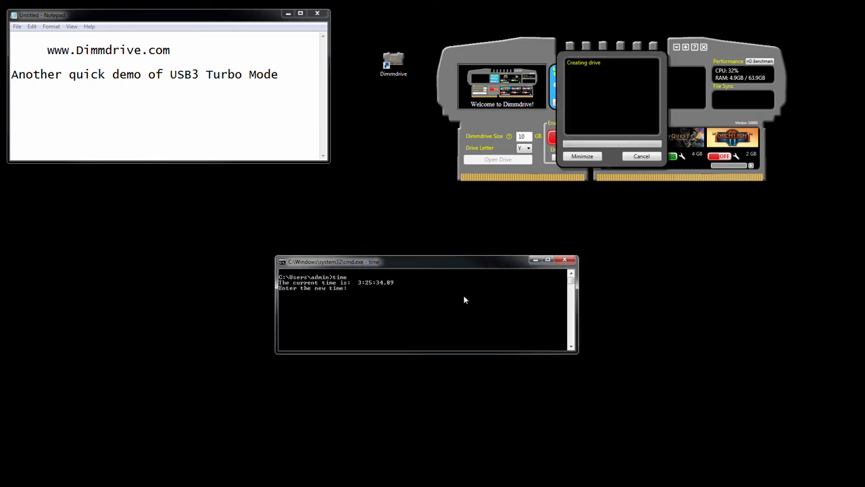
key("Return")
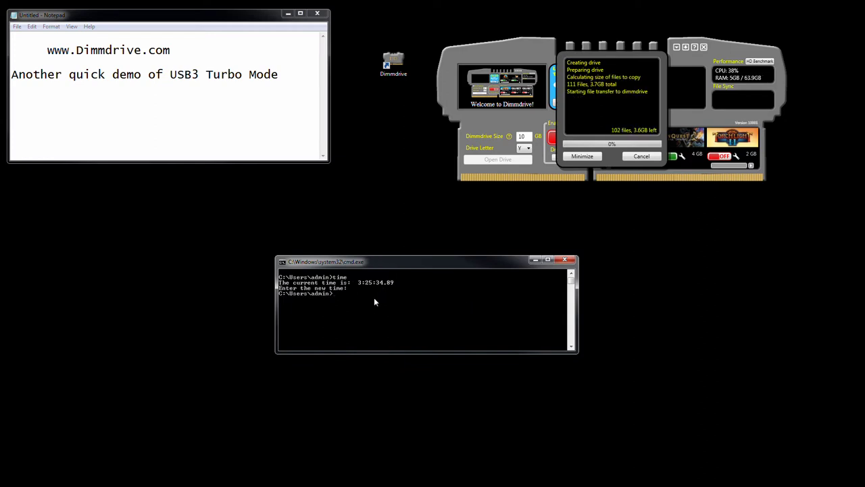
key("Return")
key("Return")
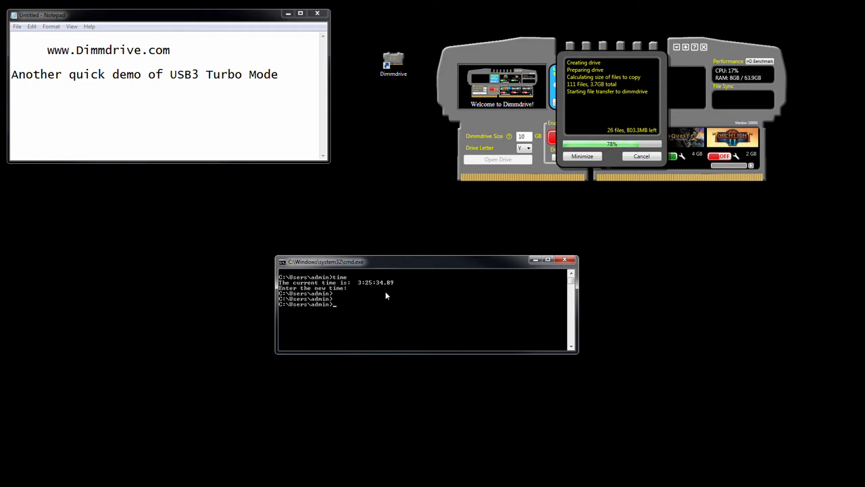
Step: Start a new line in the Notepad notes below the demo heading
left_click(303, 101)
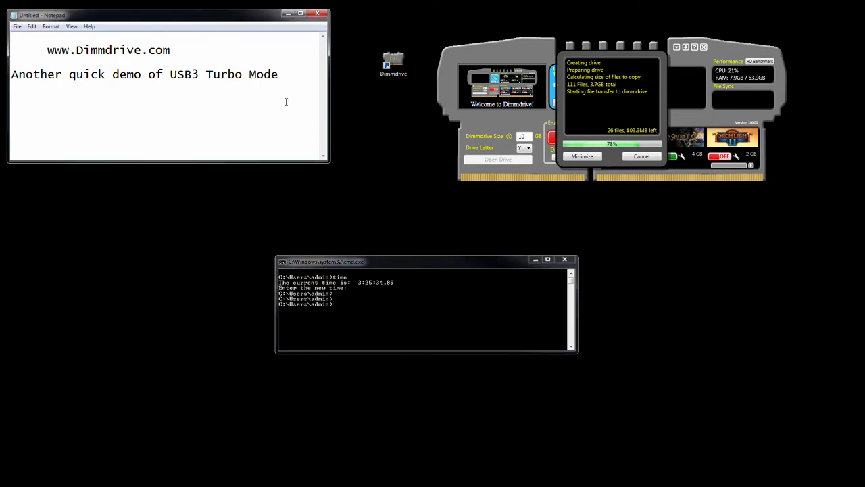
key("Return")
type("Original Mechanical")
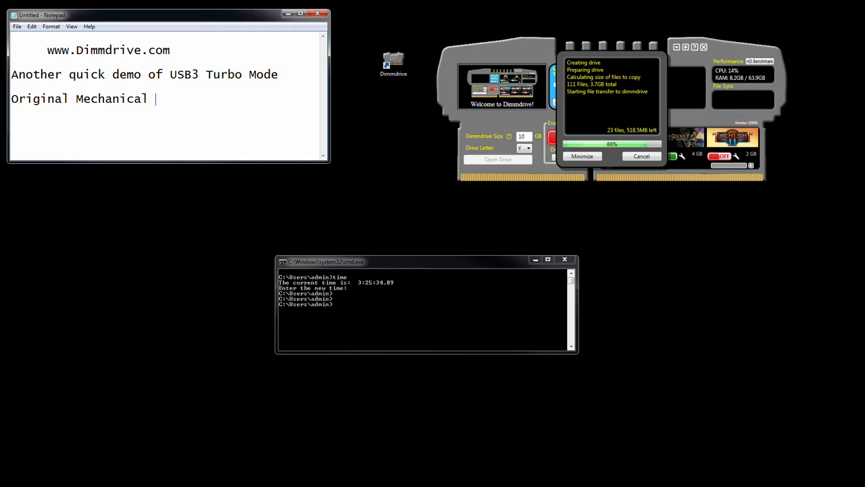
key("BackSpace")
key("BackSpace")
key("BackSpace")
key("BackSpace")
key("BackSpace")
key("BackSpace")
key("BackSpace")
key("BackSpace")
key("BackSpace")
key("BackSpace")
type("DD LoadP:")
key("BackSpace")
key("BackSpace")
key("BackSpace")
key("BackSpace")
key("BackSpace")
key("BackSpace")
key("BackSpace")
key("BackSpace")
key("BackSpace")
key("BackSpace")
key("BackSpace")
key("BackSpace")
key("BackSpace")
key("BackSpace")
key("BackSpace")
key("BackSpace")
key("BackSpace")
key("BackSpace")
Step: Write the label "Pre/No Turbo USB3 Load:" in the notes and end the line
type("Pre/No Turbo ")
type("Mode")
key("BackSpace")
key("BackSpace")
key("BackSpace")
key("BackSpace")
type("USB")
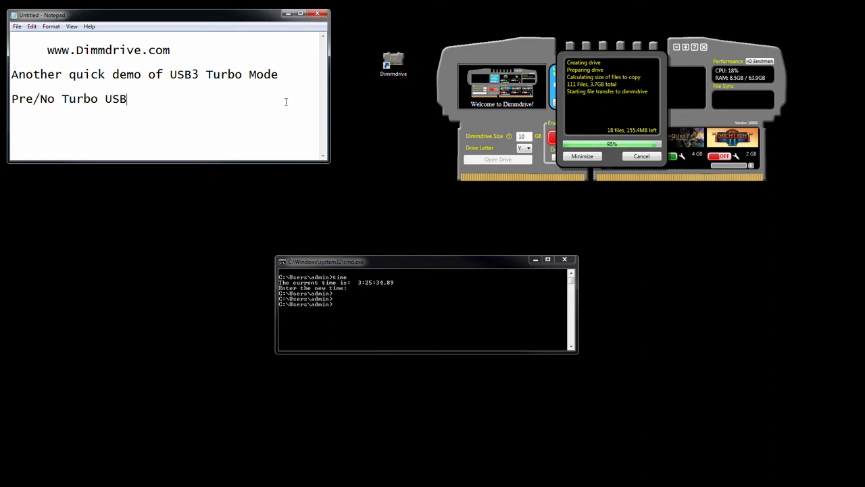
type("3 Load:")
key("Return")
Step: Write the label "Full USB3 Turbo Load" on the next line of the notes
type("Pre/No")
key("BackSpace")
key("BackSpace")
type("Full ")
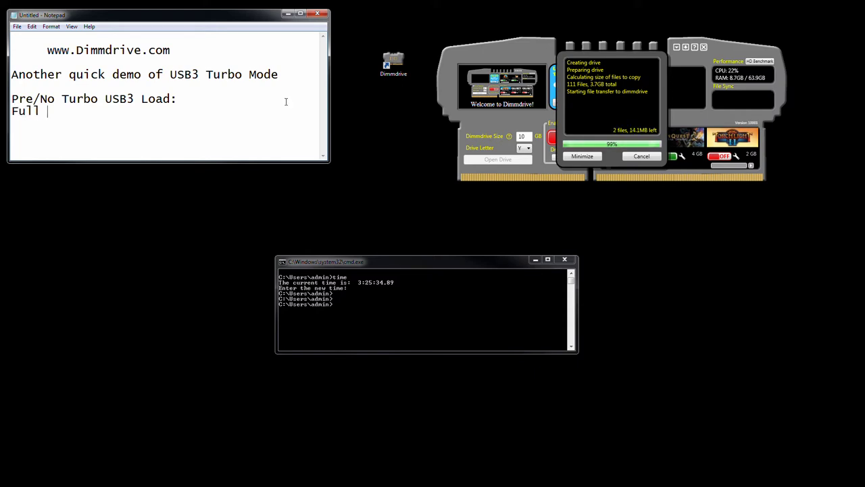
type("USB3 Turbo Load")
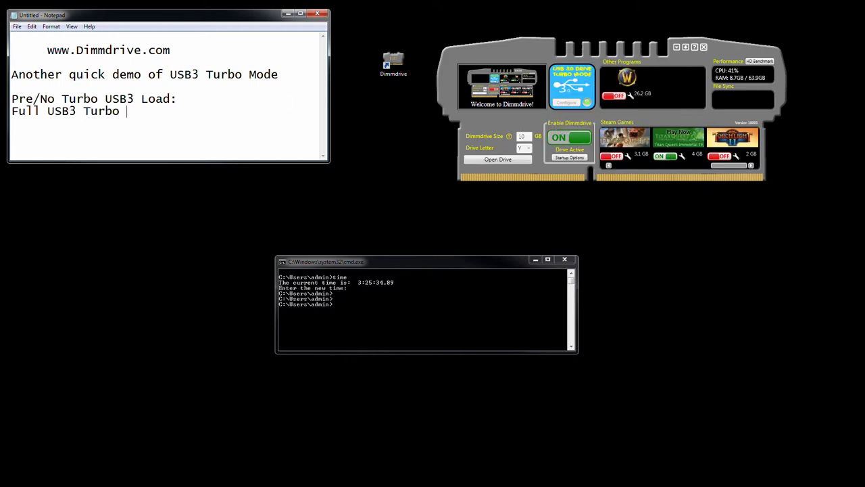
Step: Run the time command in the Command Prompt to log the load's end time, skipping the new time entry
left_click(420, 307)
type("time")
key("Return")
key("Return")
Step: Add a colon after "Full USB3 Turbo Load" and record "2min 21sec" beside the Pre/No Turbo USB3 Load label
left_click(204, 116)
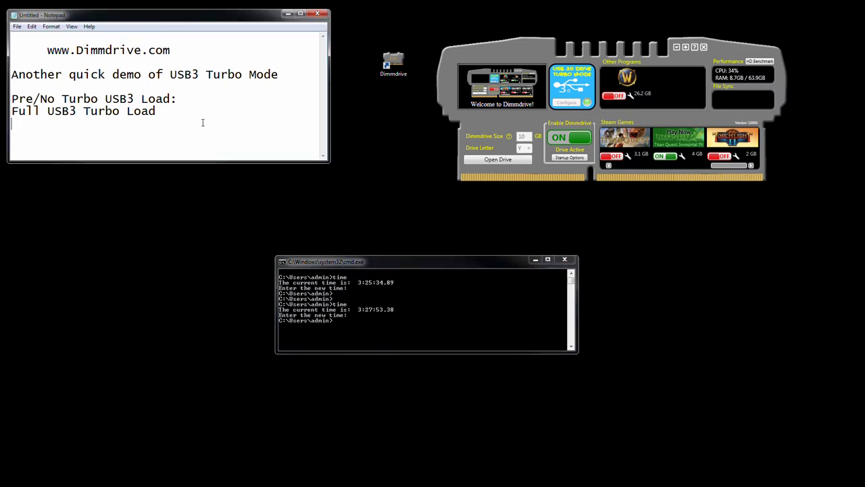
type(":")
left_click(217, 102)
type("2min 21sec")
left_click(260, 122)
Step: Examine the startup options for launching Dimmdrive and activating it automatically, and close them
left_click(571, 158)
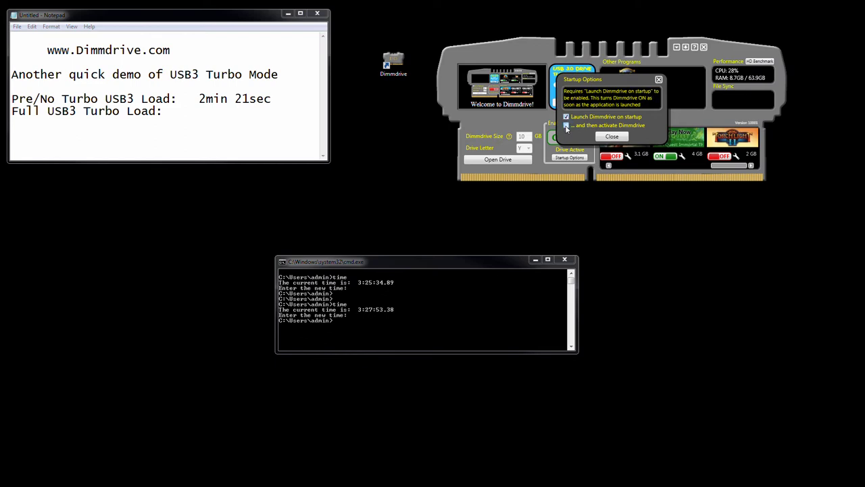
left_click(612, 137)
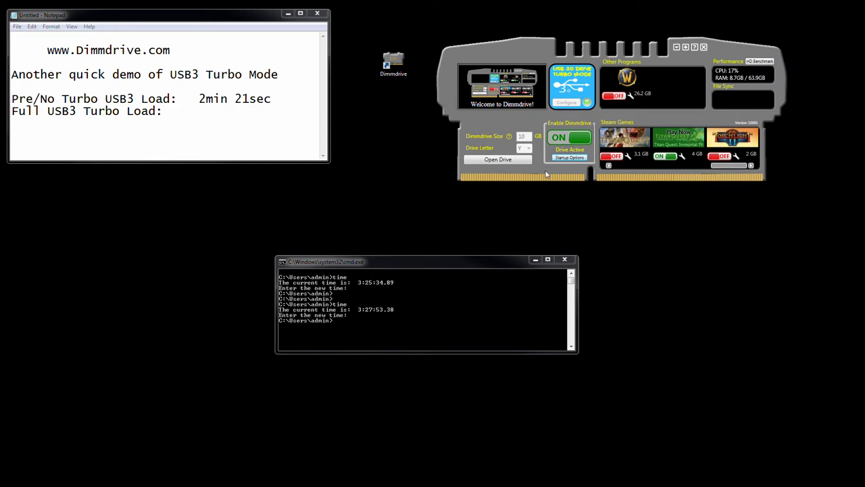
Step: Turn Dimmdrive off, then clear the Command Prompt and enter the time command without running it
left_click(570, 138)
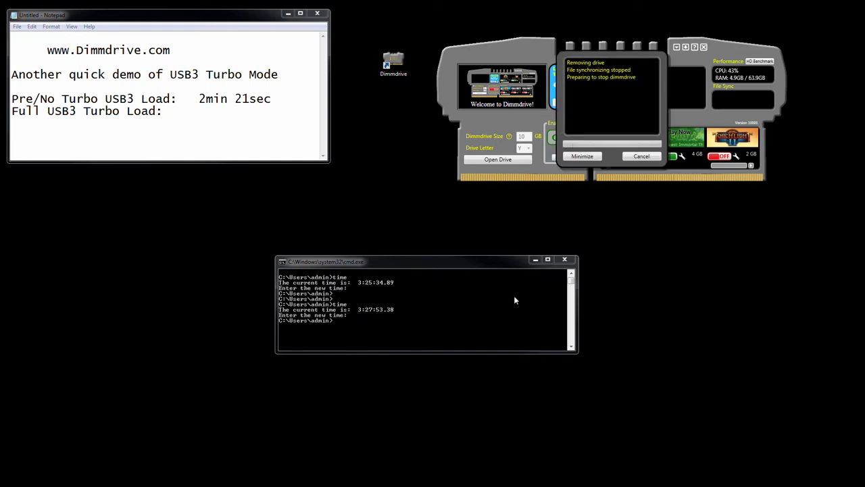
left_click(464, 312)
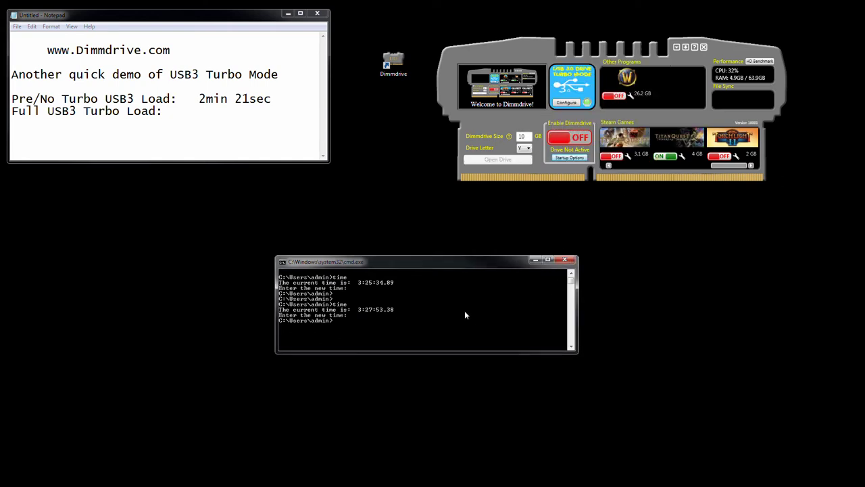
type("cls")
key("Return")
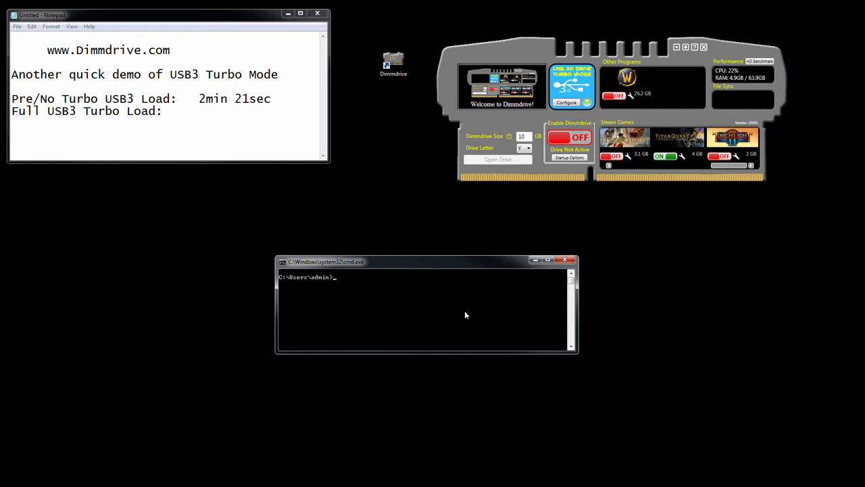
type("time")
Step: Review the Dimmdrive startup options and the load time recorded in the notes
left_click(571, 157)
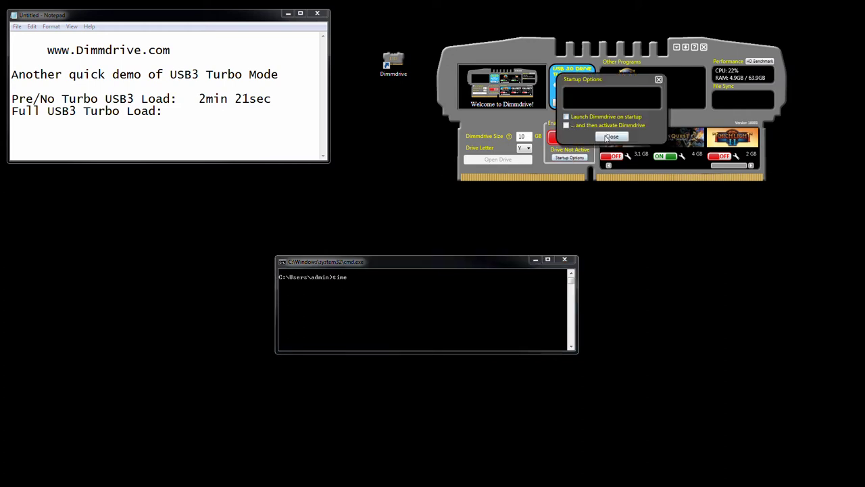
left_click(612, 136)
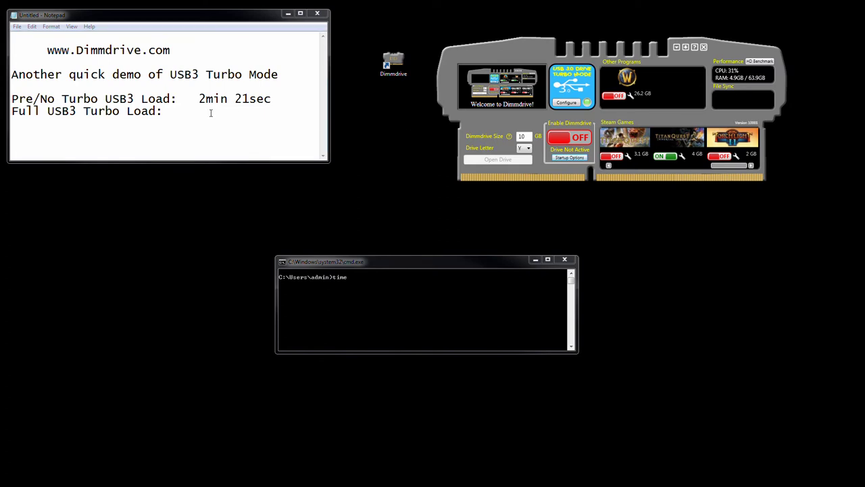
left_click_drag(200, 99, 281, 108)
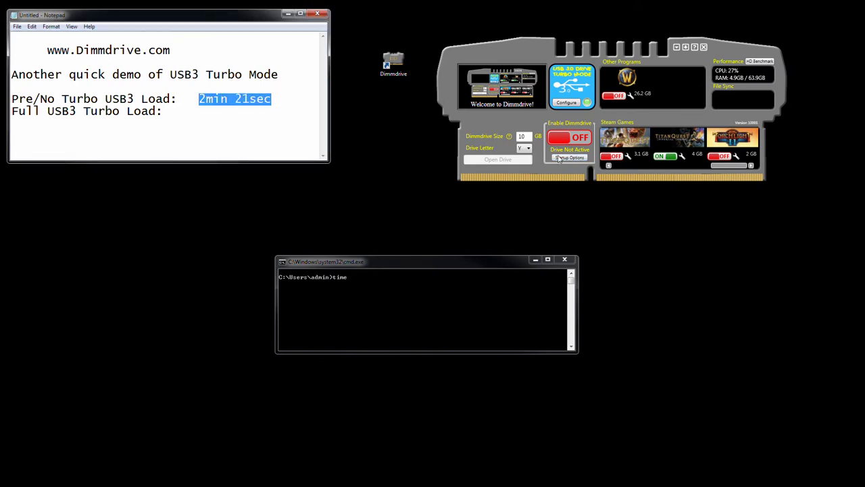
left_click(282, 122)
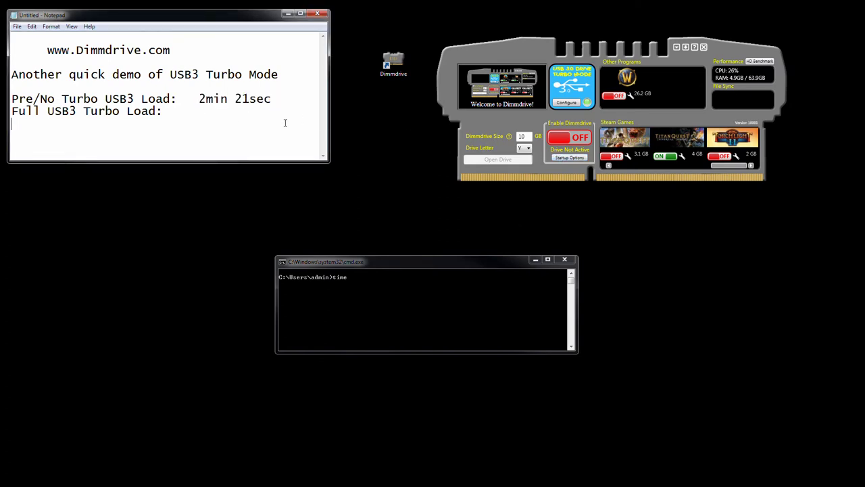
Step: Turn Dimmdrive on again and run the prepared time command to log the turbo load's start
left_click(575, 139)
left_click(464, 299)
key("Return")
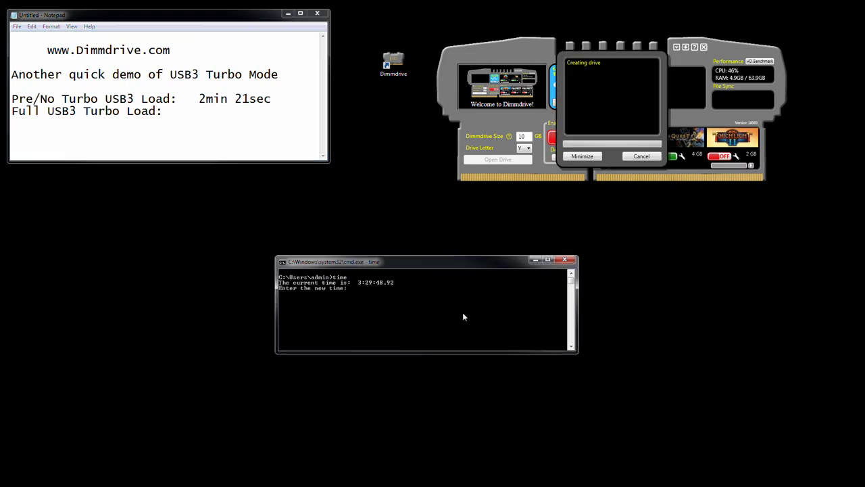
key("Return")
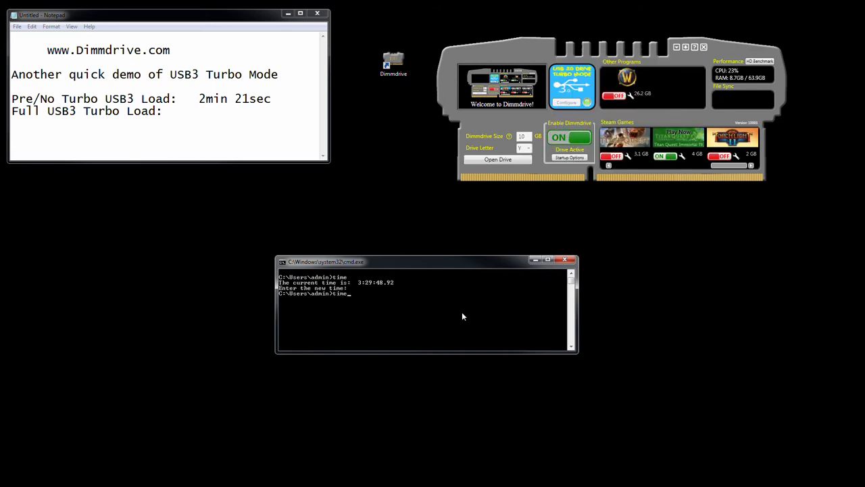
Step: Repeat the time command to log the turbo load's end time, skipping the new time entry
key("Up")
key("Return")
key("Return")
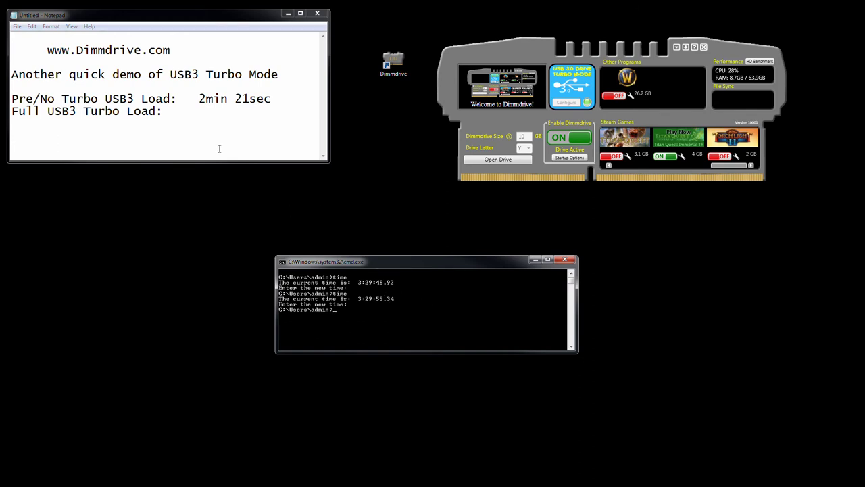
Step: Record "7 sec" beside the Full USB3 Turbo Load label in the notes and end the line
left_click(234, 117)
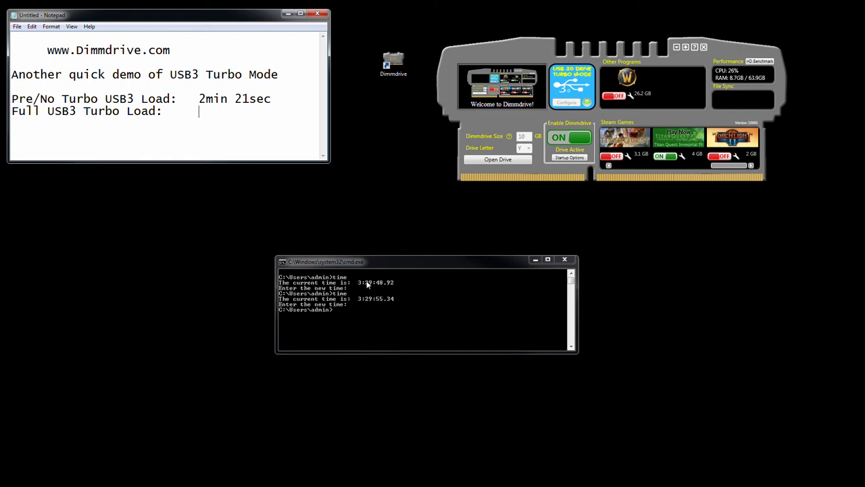
type("7 sec")
key("Return")
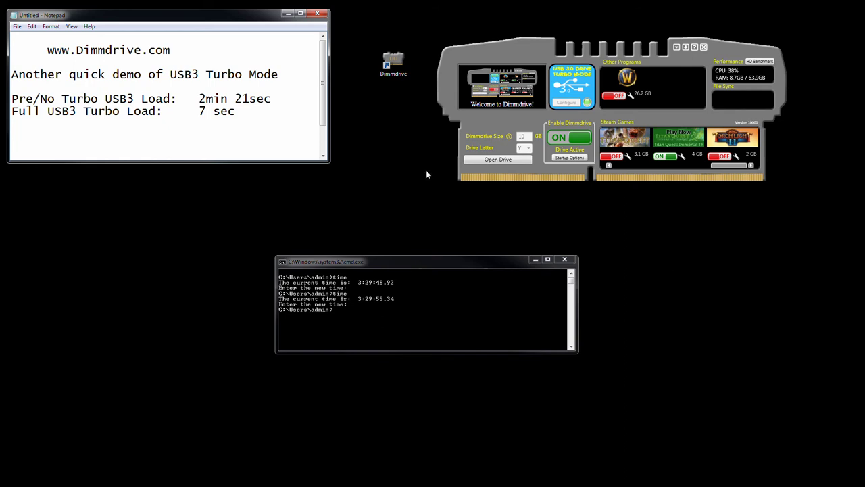
Step: Review the USB3 Turbo Mode heading and the two recorded load times in the notes
left_click_drag(163, 76, 286, 75)
left_click(254, 122)
left_click_drag(166, 75, 299, 77)
left_click(302, 80)
left_click_drag(192, 98, 287, 100)
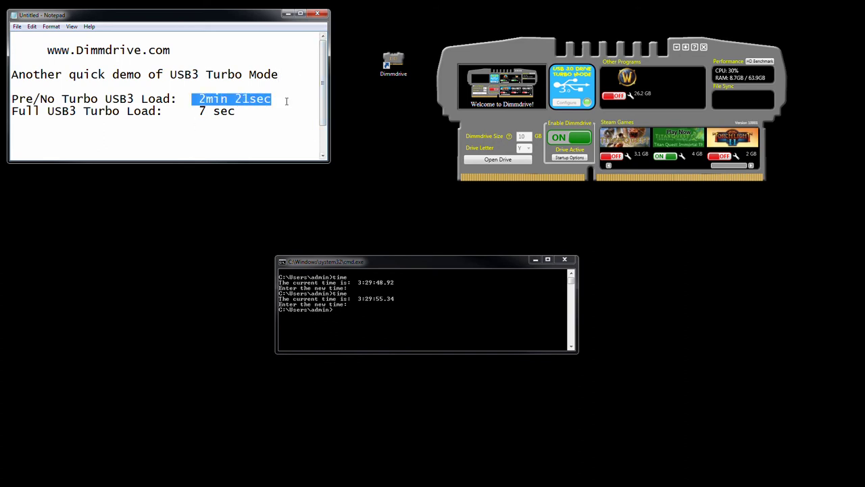
left_click_drag(200, 111, 236, 119)
left_click(236, 119)
Step: Restart Dimmdrive for another turbo load, leaving a time command entered but not run at a fresh command prompt line
left_click(560, 140)
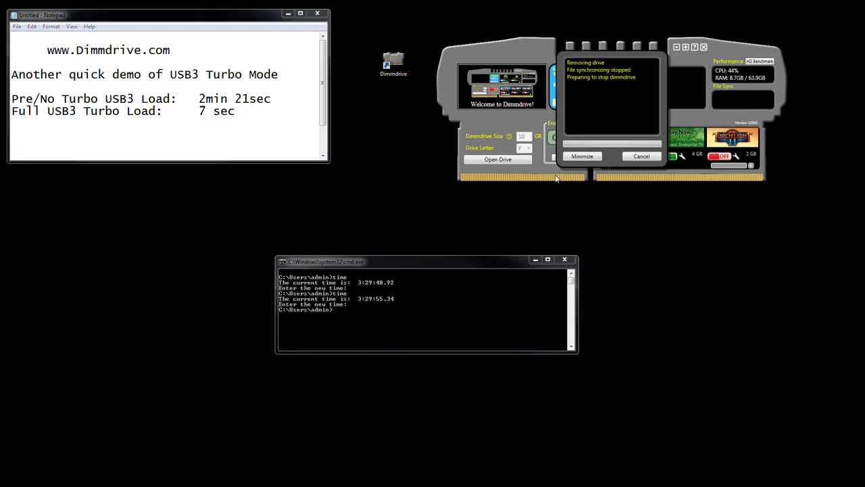
left_click(428, 300)
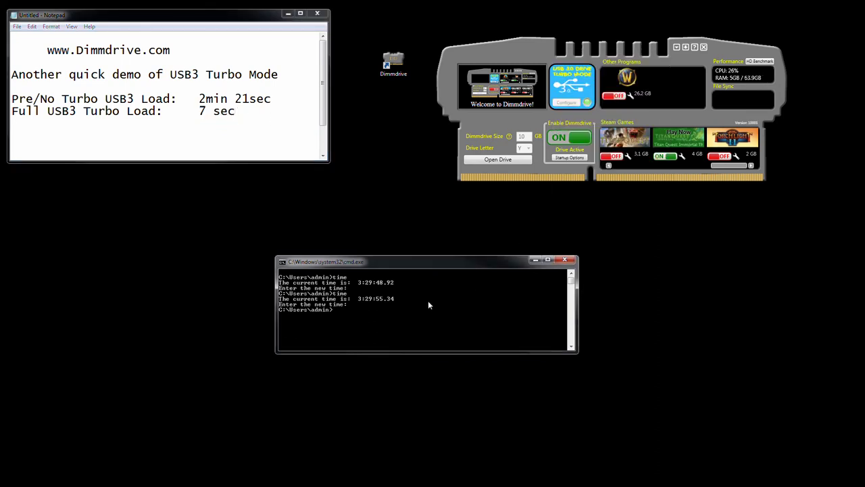
key("Return")
key("Return")
key("Return")
key("Return")
key("Return")
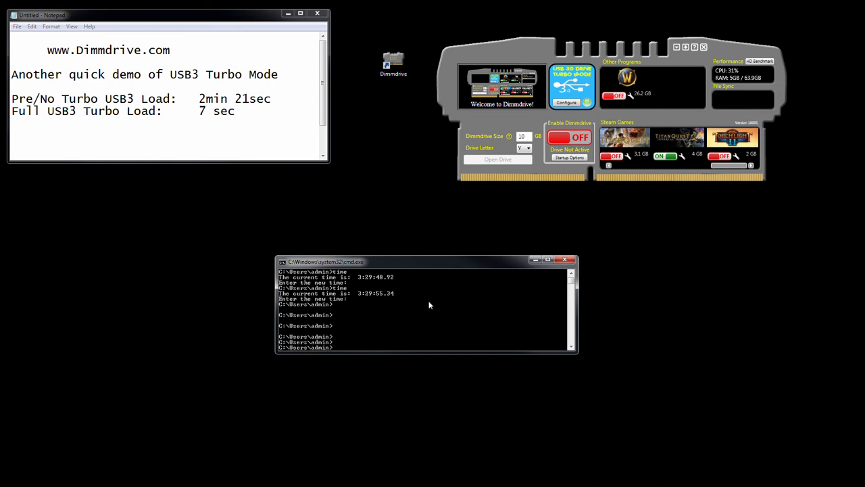
type("time")
left_click_drag(200, 101, 274, 103)
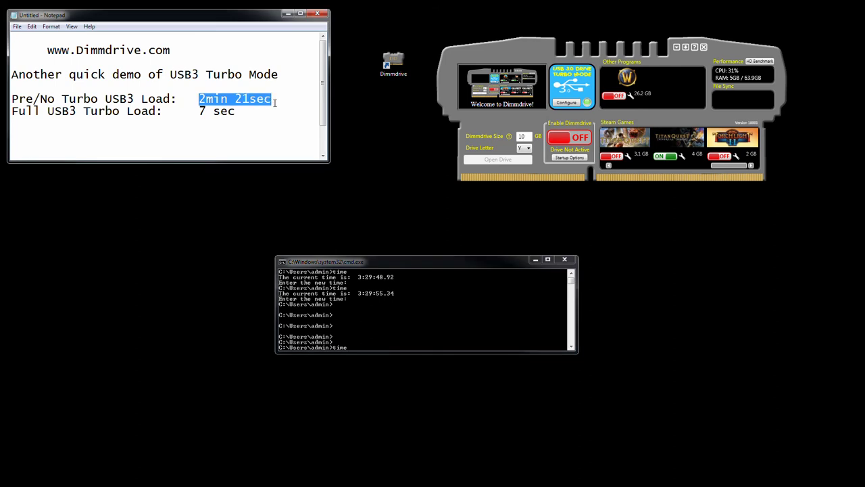
left_click(571, 139)
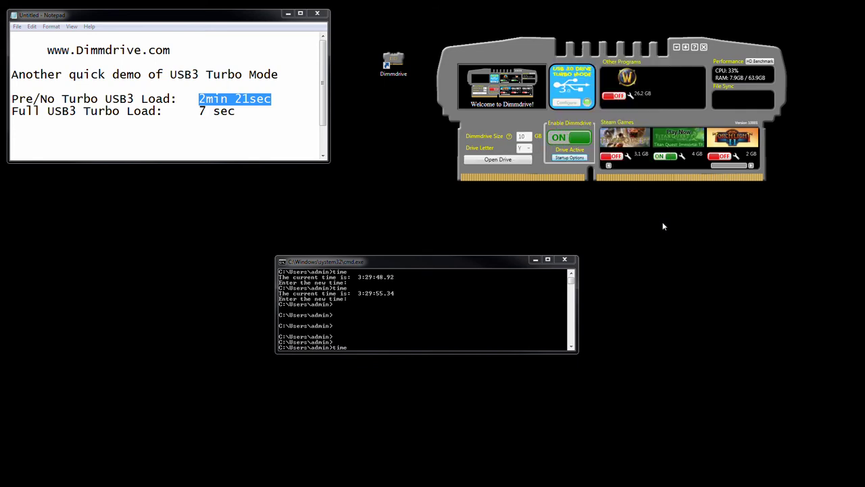
Step: Add "/ 5 sec" to the turbo load time and "(141s)" to the no-turbo time, widening the notes window to fit
left_click(254, 111)
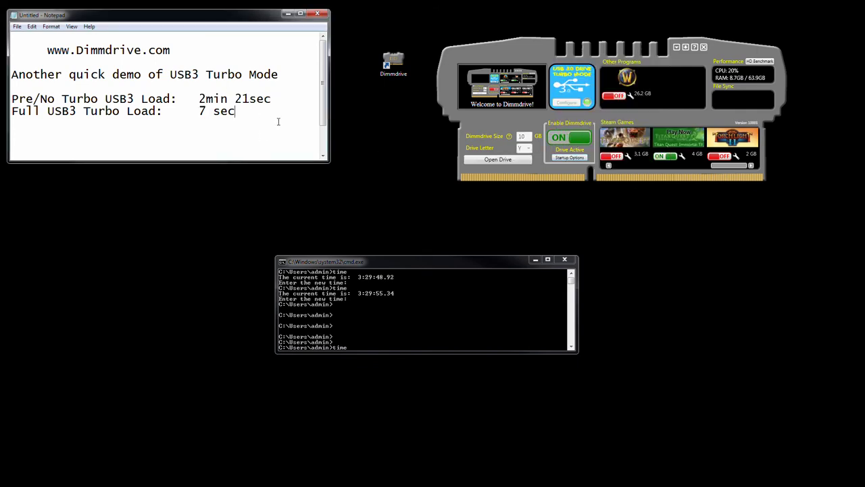
type("/ 5 secon")
key("BackSpace")
key("BackSpace")
type("(141s)")
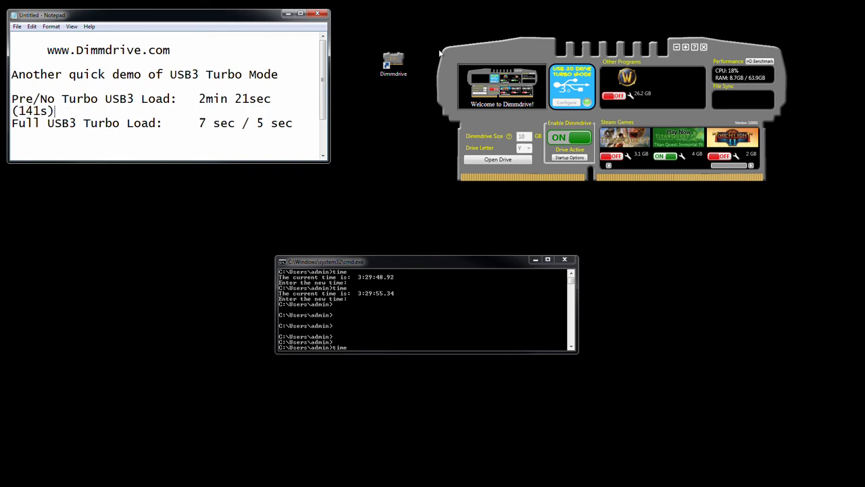
left_click_drag(332, 96, 365, 97)
Step: With Dimmdrive turned off, swap Titan Quest for Torchlight II, choosing its executable, and set the Dimmdrive size to 5 GB
left_click(569, 138)
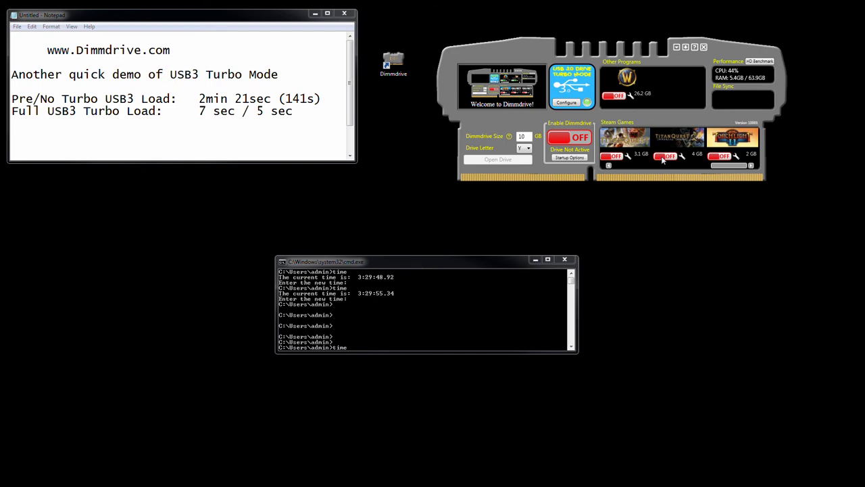
left_click(725, 156)
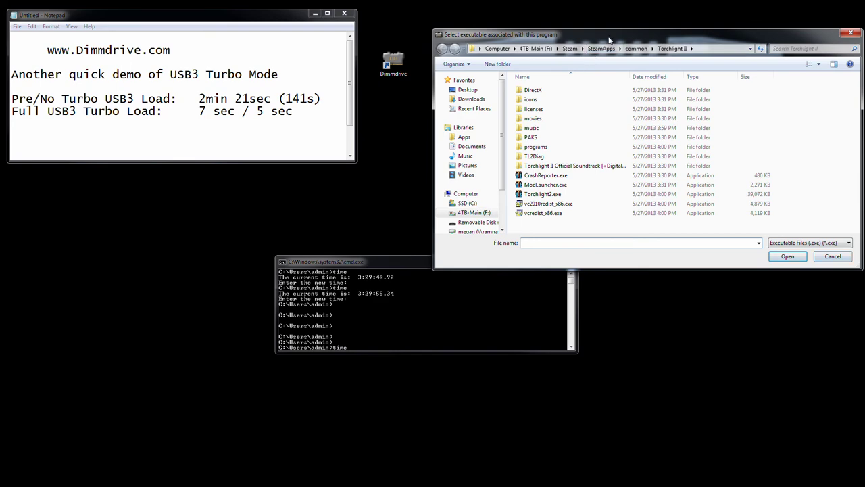
left_click_drag(609, 39, 553, 216)
left_click_drag(673, 217, 679, 103)
double_click(502, 268)
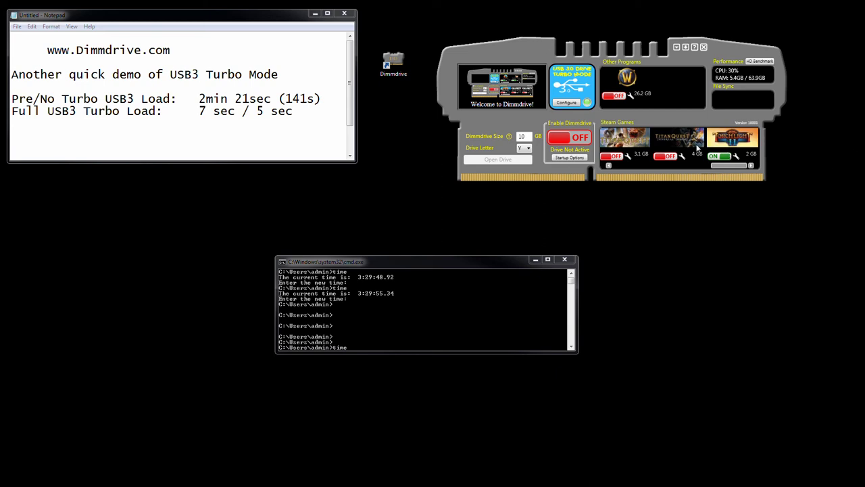
left_click(522, 137)
left_click_drag(728, 166, 743, 177)
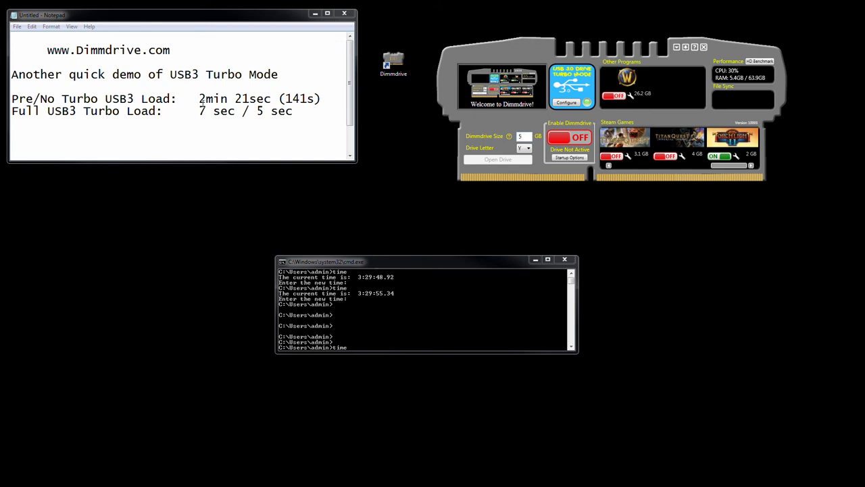
Step: Clear the recorded values beside both load time labels in the notes
left_click_drag(200, 100, 323, 101)
key("Delete")
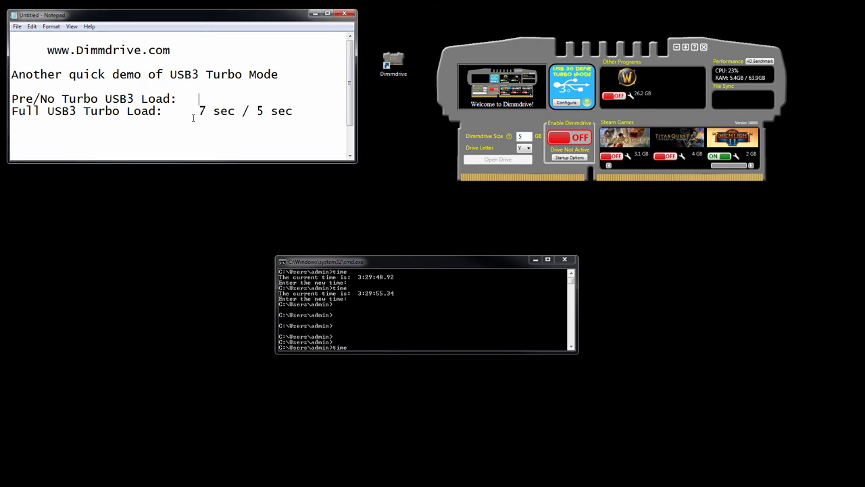
left_click_drag(199, 112, 295, 114)
key("Delete")
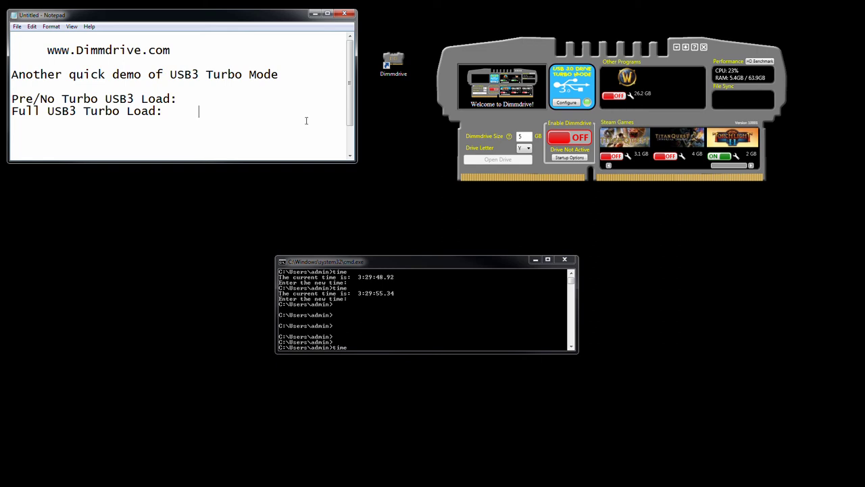
Step: Turn Dimmdrive on and run the prepared time command to log the Torchlight II load's start, skipping the new time entry
left_click(569, 138)
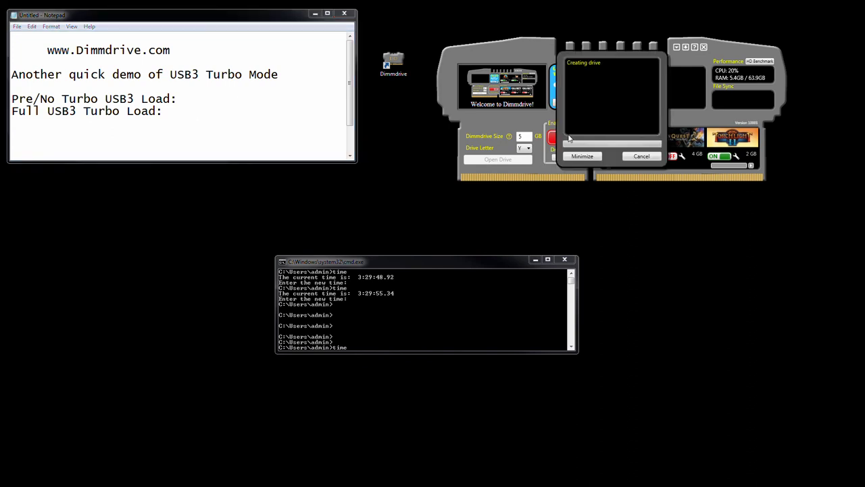
left_click(422, 309)
key("Return")
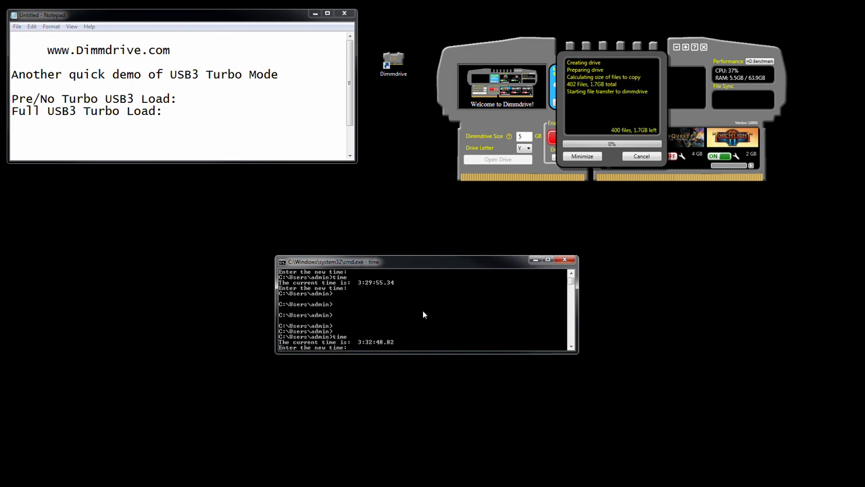
key("Return")
Step: Add blank prompt lines during the load and run the time command once it finishes, skipping the new time entry
key("Return")
key("Return")
key("Return")
key("Return")
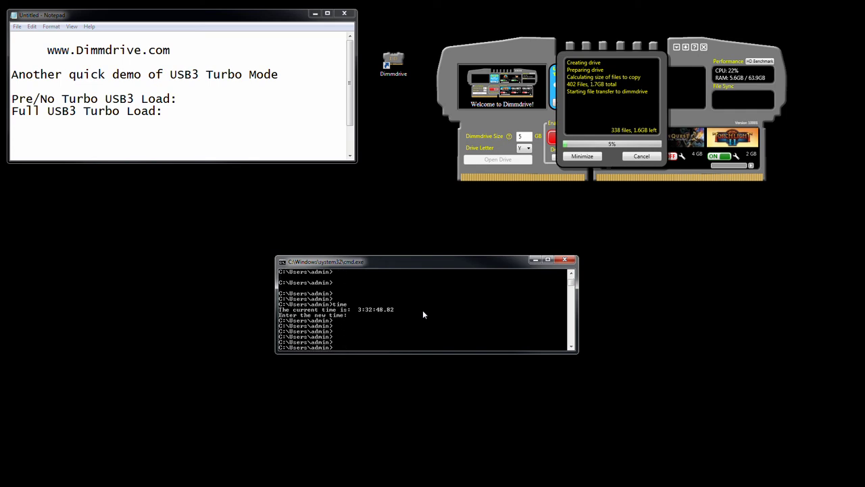
key("Return")
key("Return")
key("Return")
key("Return")
key("Return")
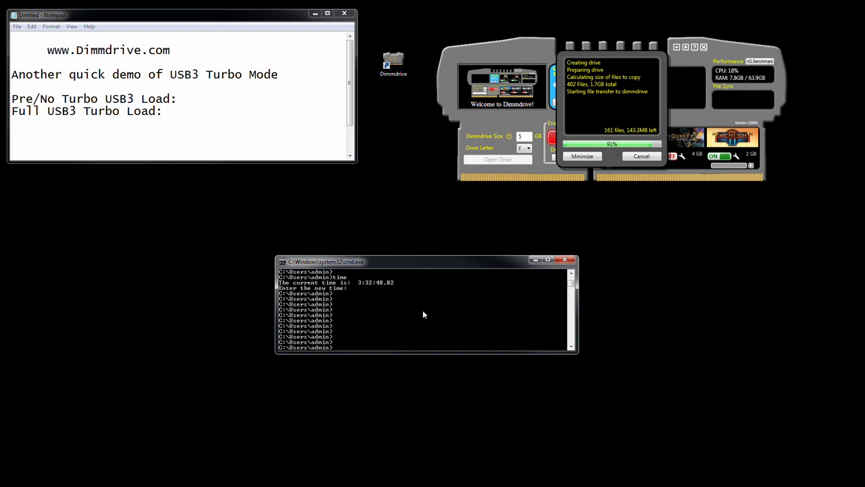
type("time")
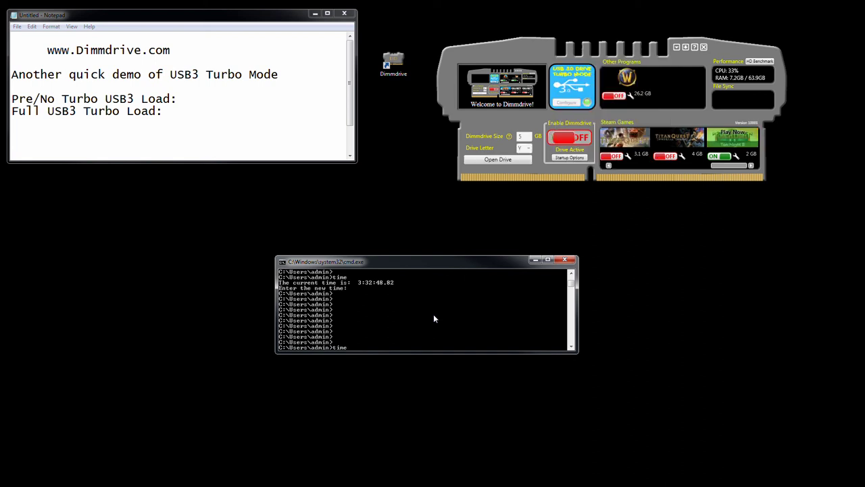
key("Return")
key("Return")
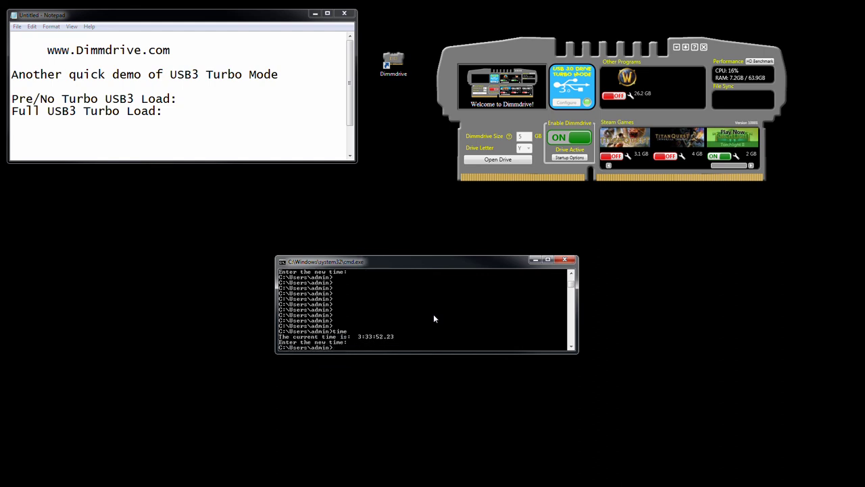
Step: Enlarge the command prompt to compare both logged times and record "64 seconds" beside the Pre/No Turbo USB3 Load label
scroll(433, 314, "up", 1)
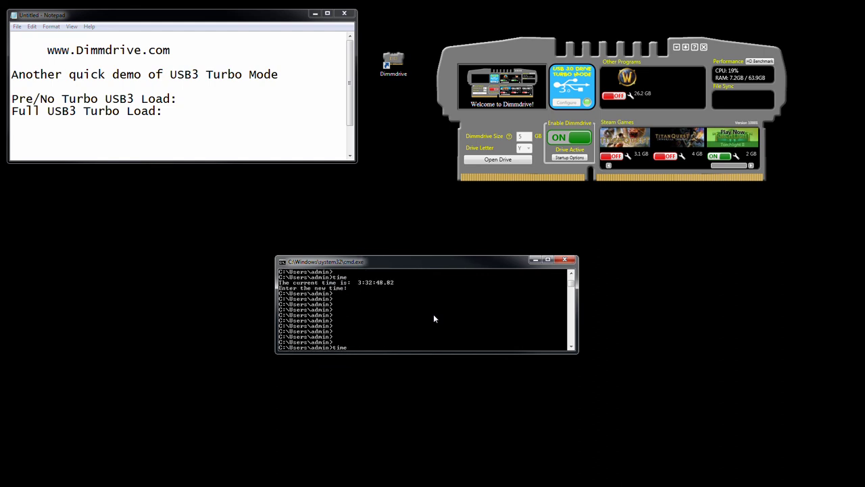
left_click_drag(424, 356, 420, 380)
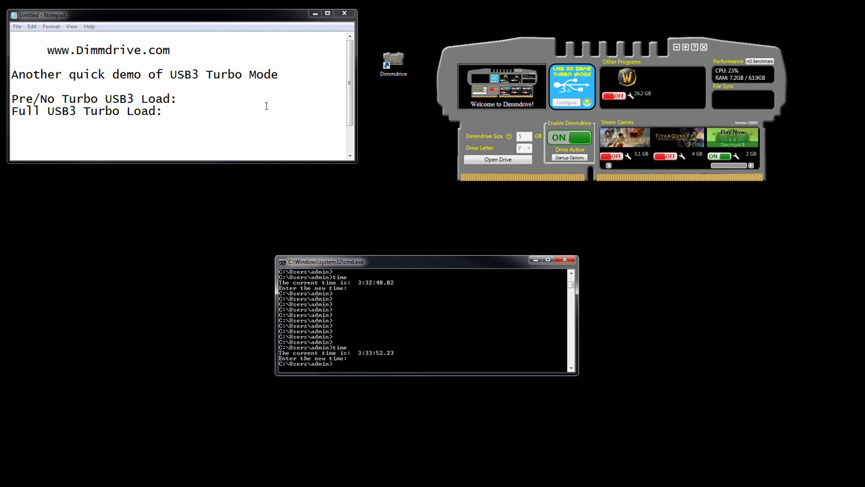
left_click(199, 99)
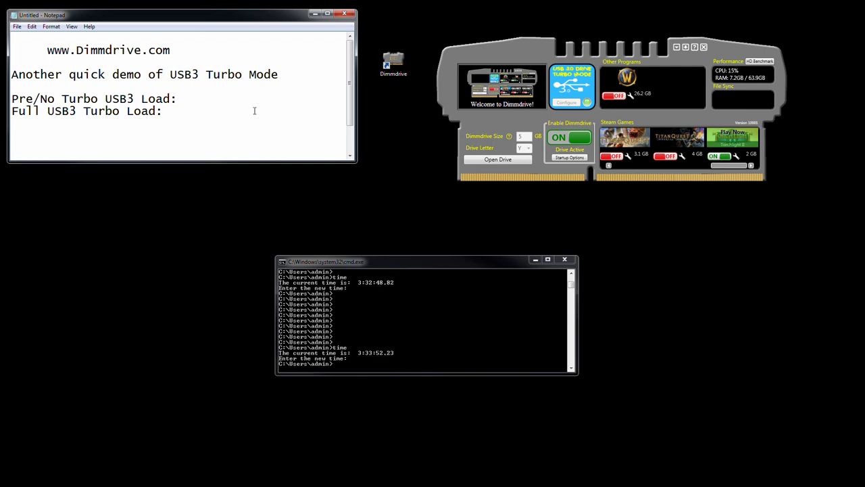
type("64 seconds")
Step: Clear the command prompt with cls and move its window lower on the desktop
left_click(480, 315)
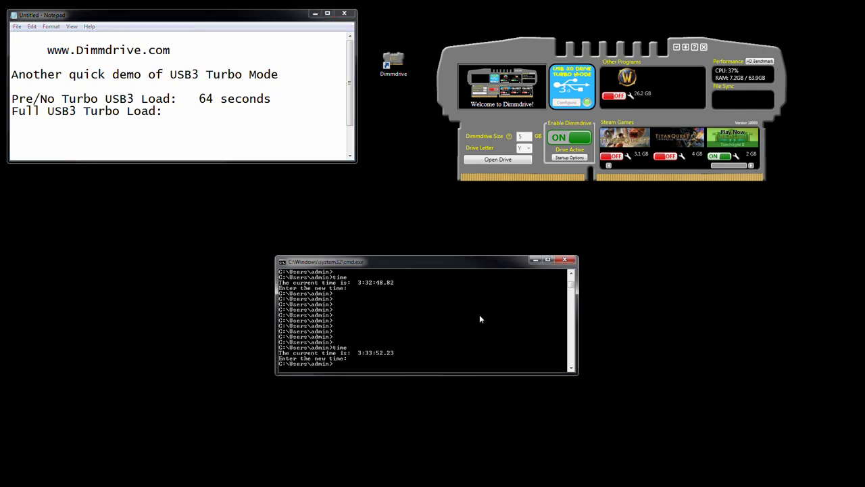
type("cls")
key("Return")
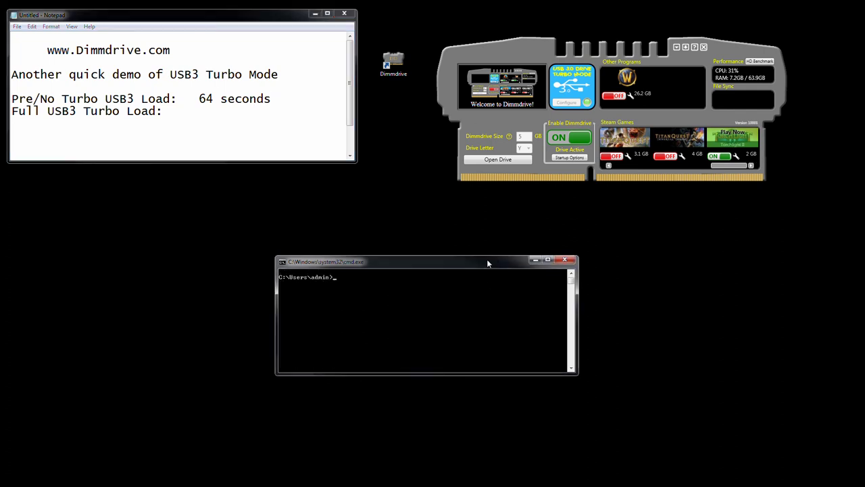
left_click_drag(488, 262, 490, 298)
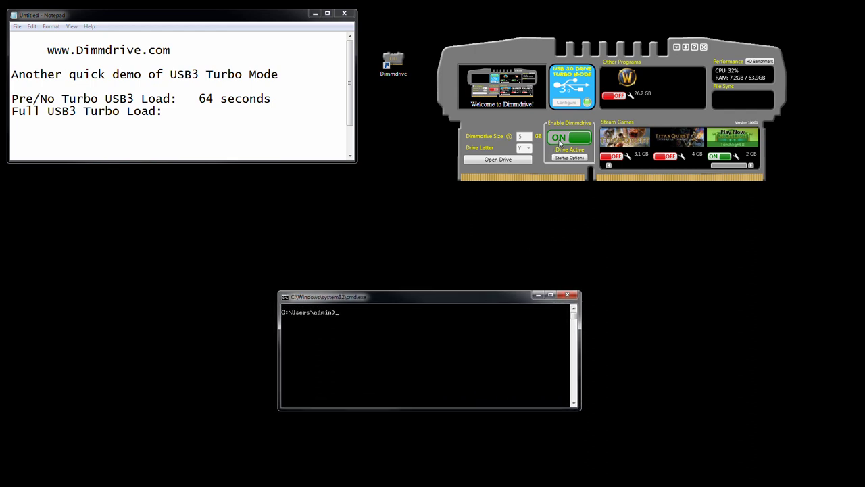
Step: Turn Dimmdrive off and look over its startup options, including Launch Dimmdrive on startup, closing them when done
left_click(561, 140)
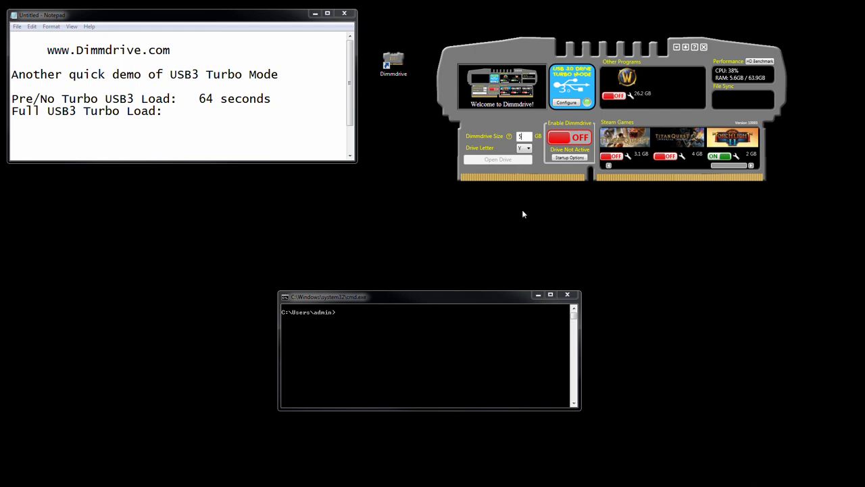
left_click(569, 158)
left_click(568, 116)
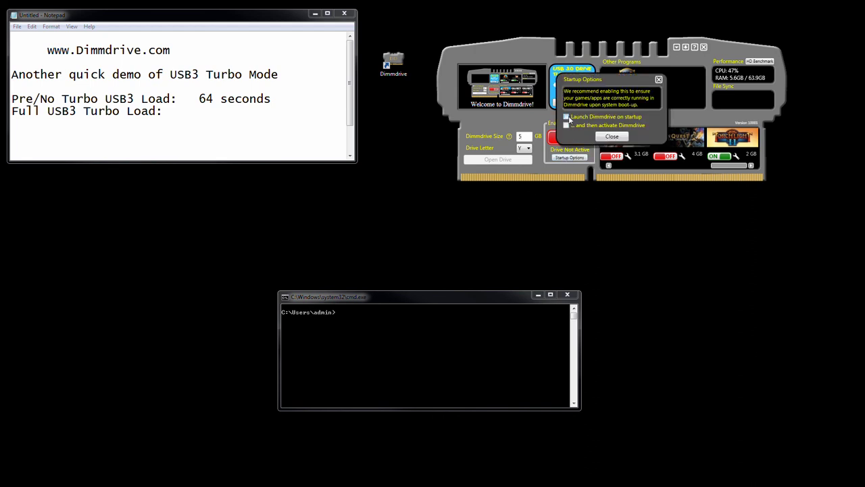
left_click(612, 136)
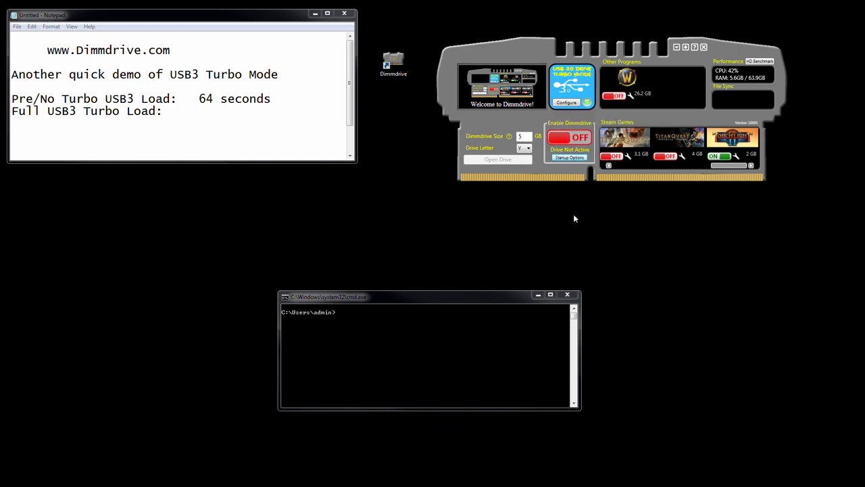
Step: Turn Dimmdrive on again and record "4 seconds" beside the Full USB3 Turbo Load label in the notes
left_click(575, 139)
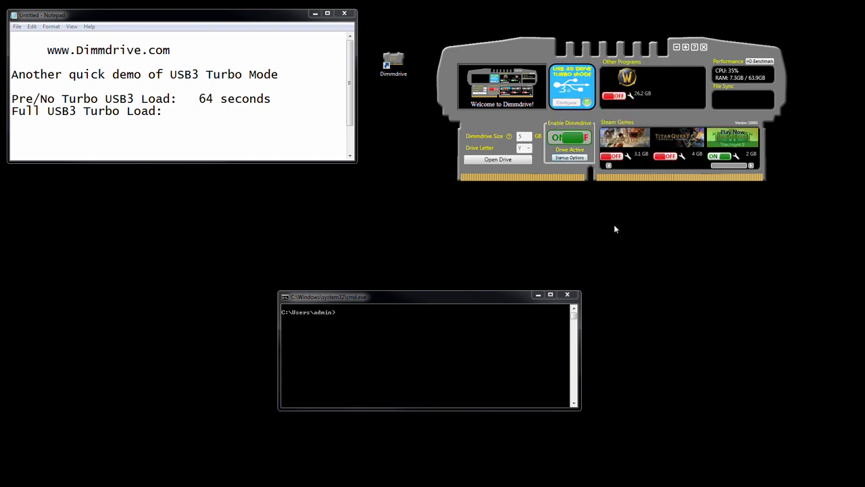
left_click(237, 114)
type("4 seconds")
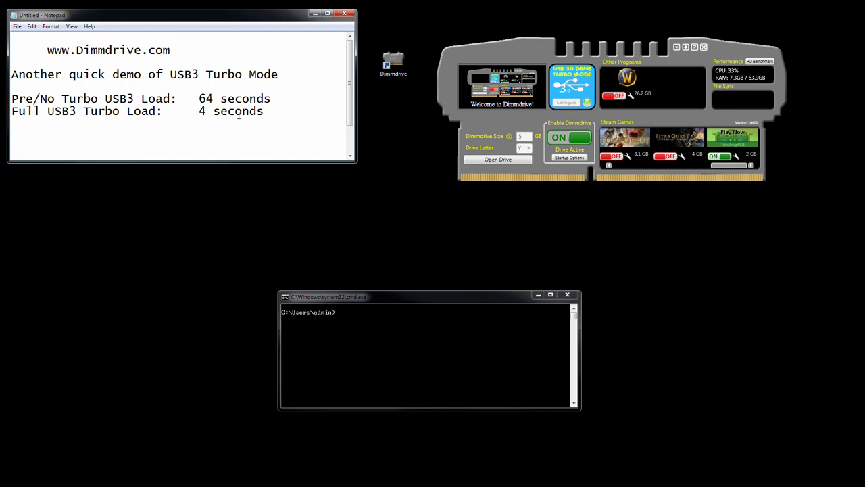